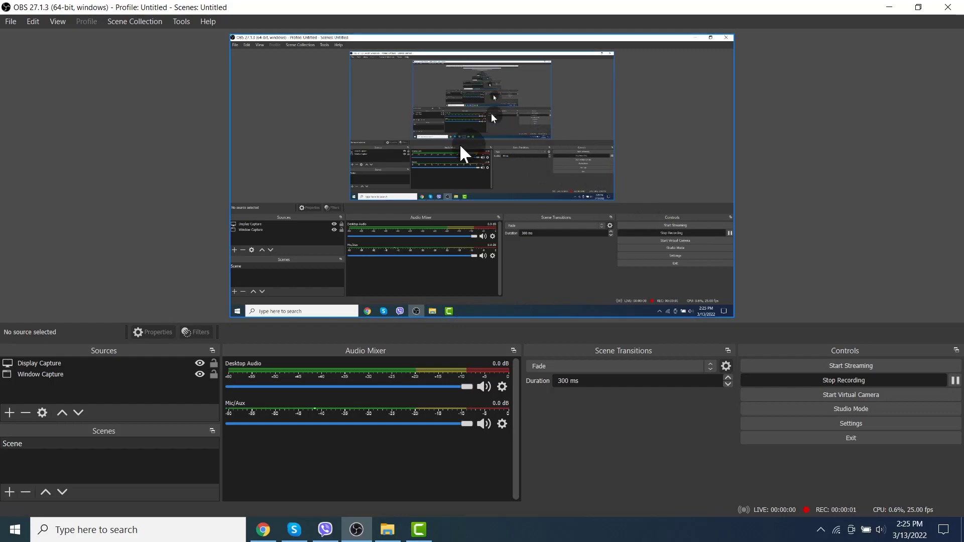
Minimize the OBS Studio window so a new Chrome tab is showing.
click(889, 8)
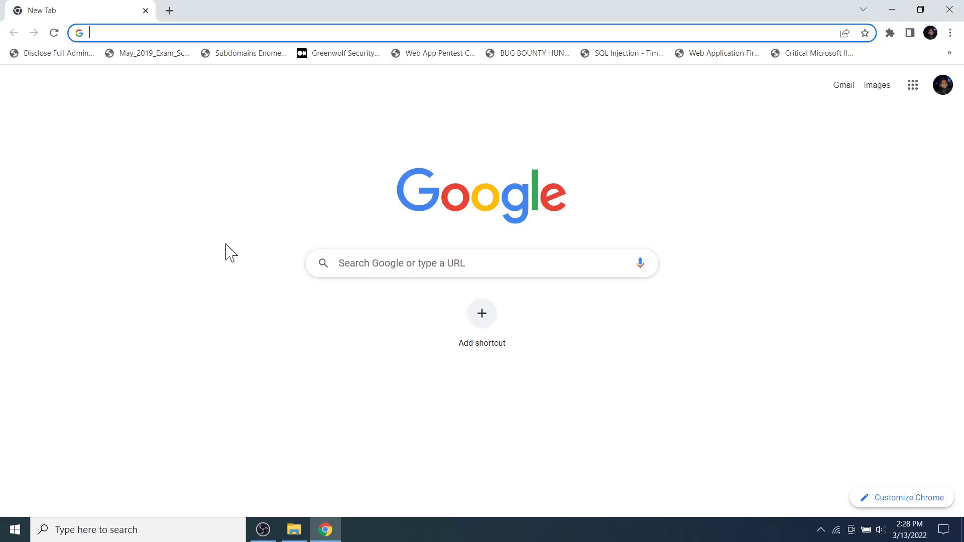
text(pen a)
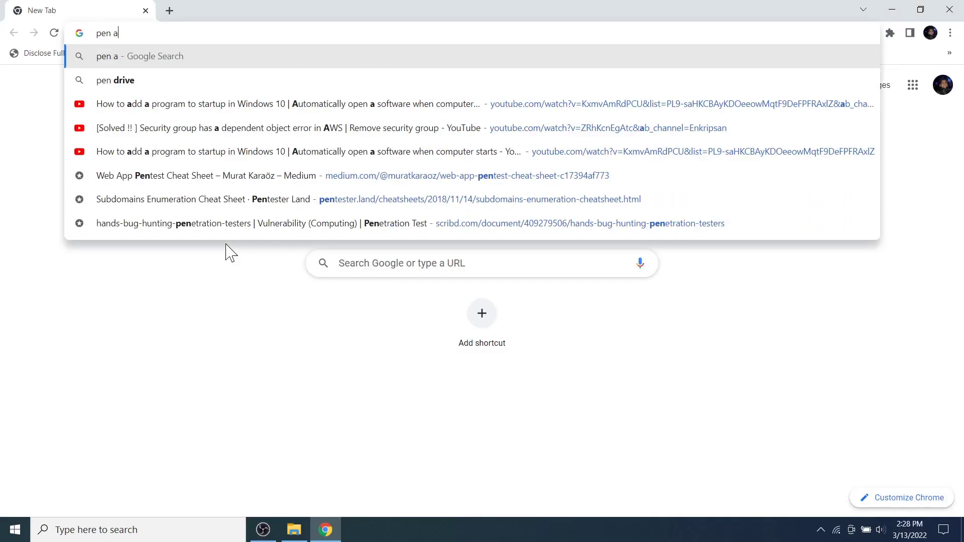
text(ttention)
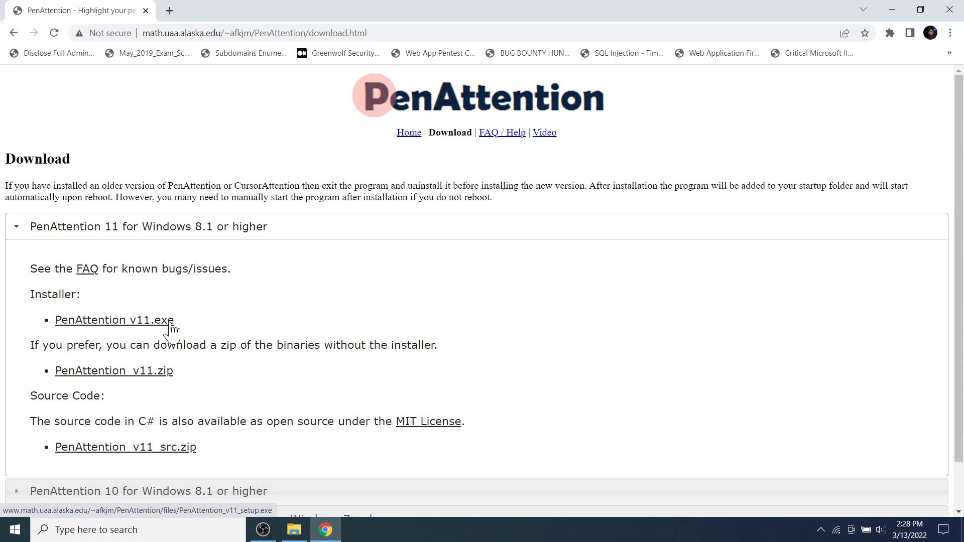
Start the PenAttention v11.exe download, cancel the duplicate Save As, and minimize Chrome.
click(172, 329)
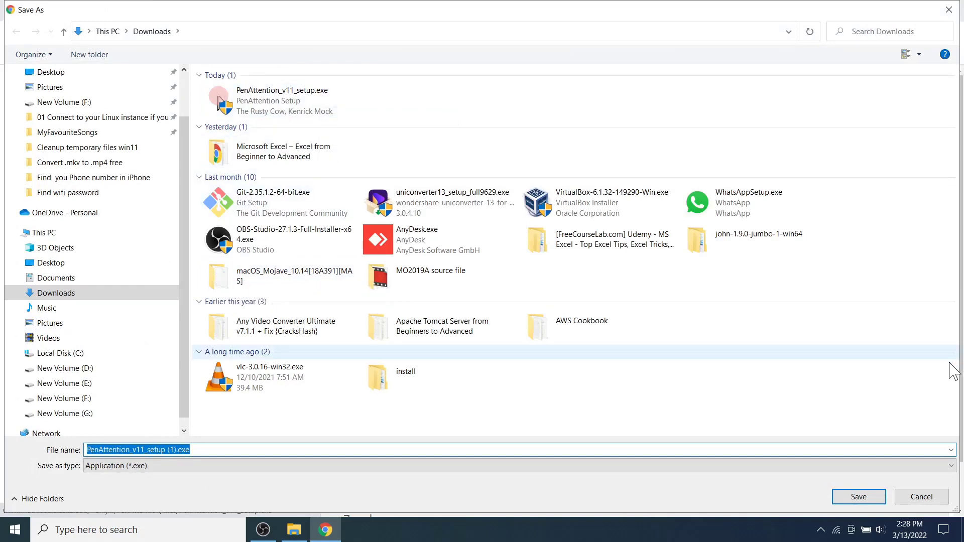
click(924, 499)
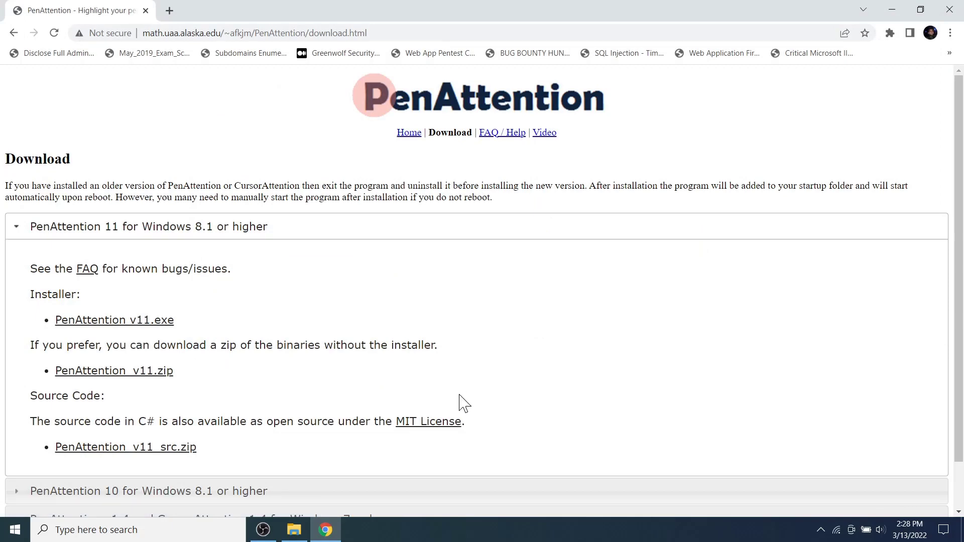
click(891, 10)
Run PenAttention_v11_setup.exe from the Downloads folder in File Explorer.
double_click(22, 212)
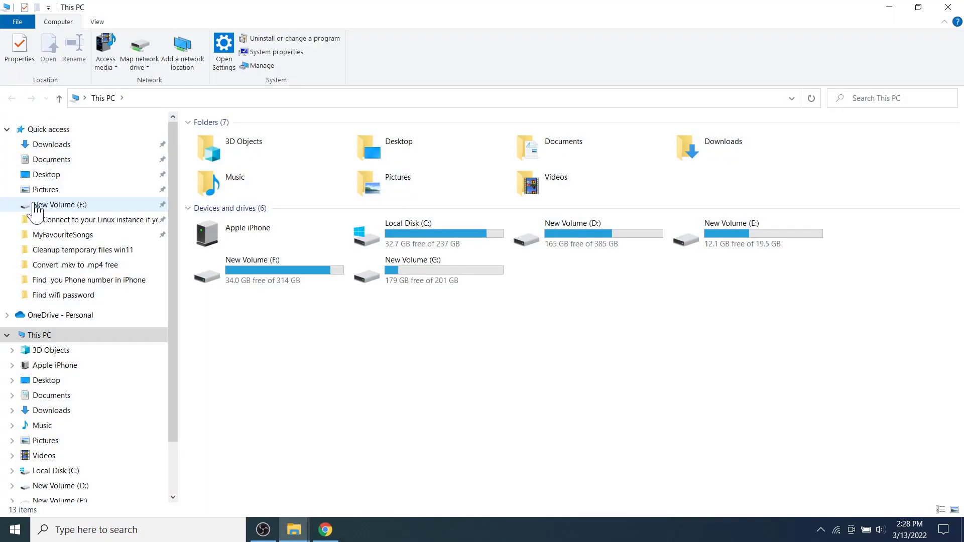
click(66, 147)
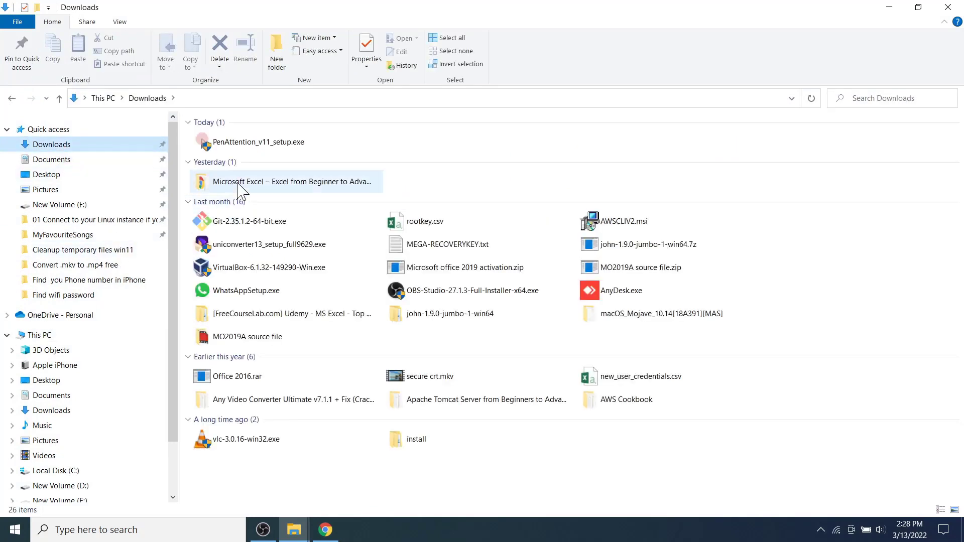
click(255, 150)
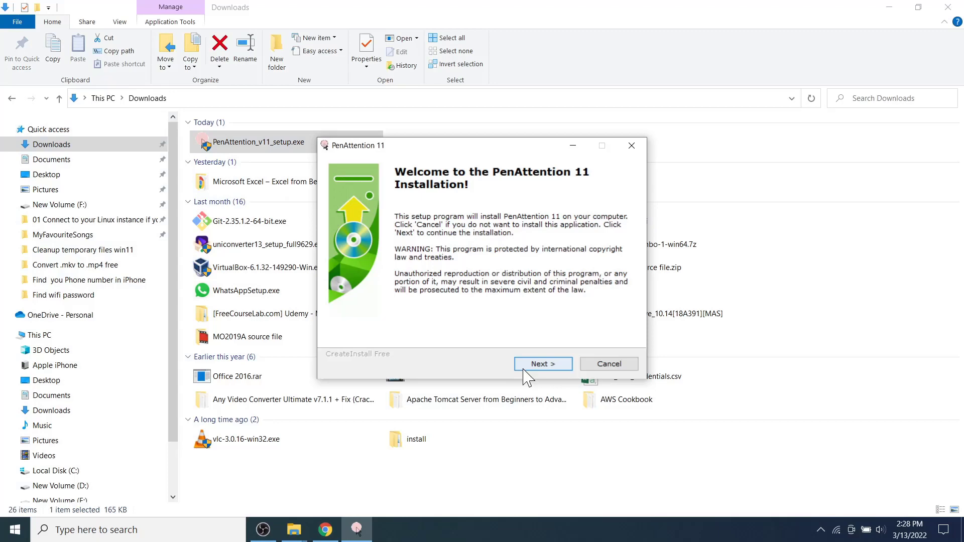
Install PenAttention 11 to the default Program Files folder and minimize Explorer.
click(535, 368)
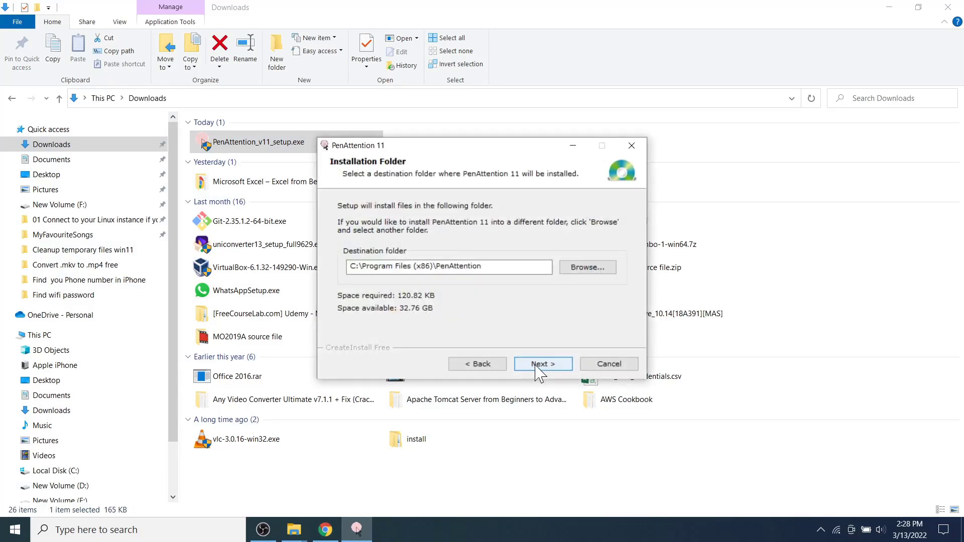
click(537, 366)
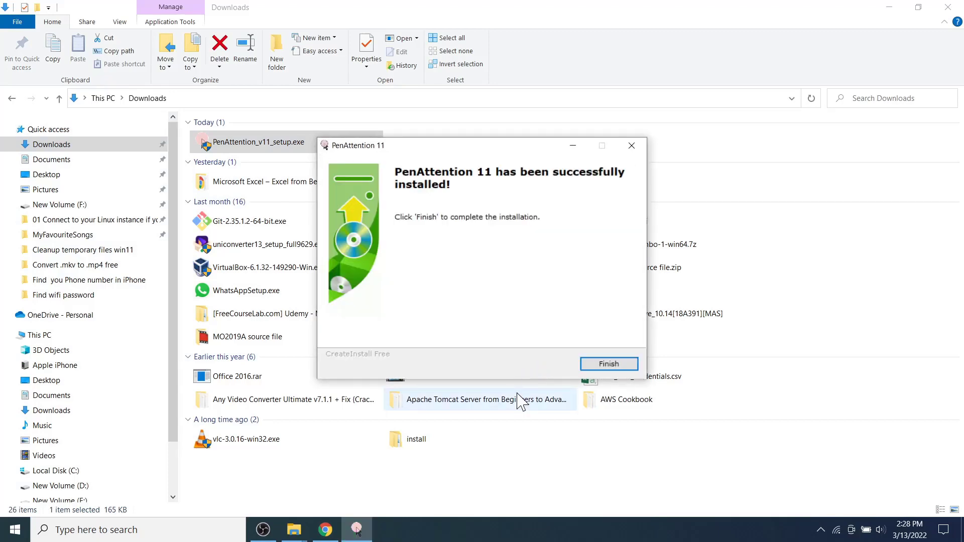
click(610, 365)
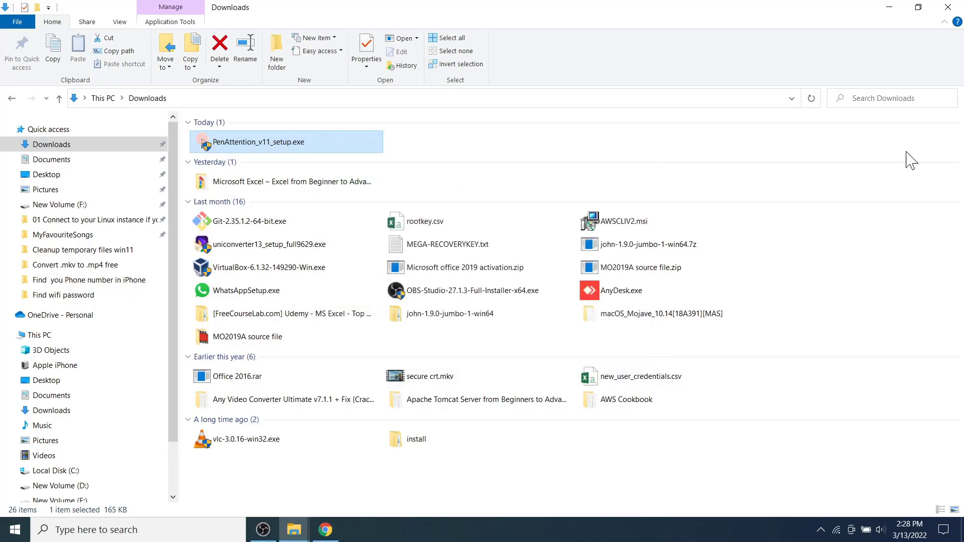
click(890, 8)
Refresh the desktop, search the Start menu for 'pen' and launch PenAttention 11.
right_click(359, 160)
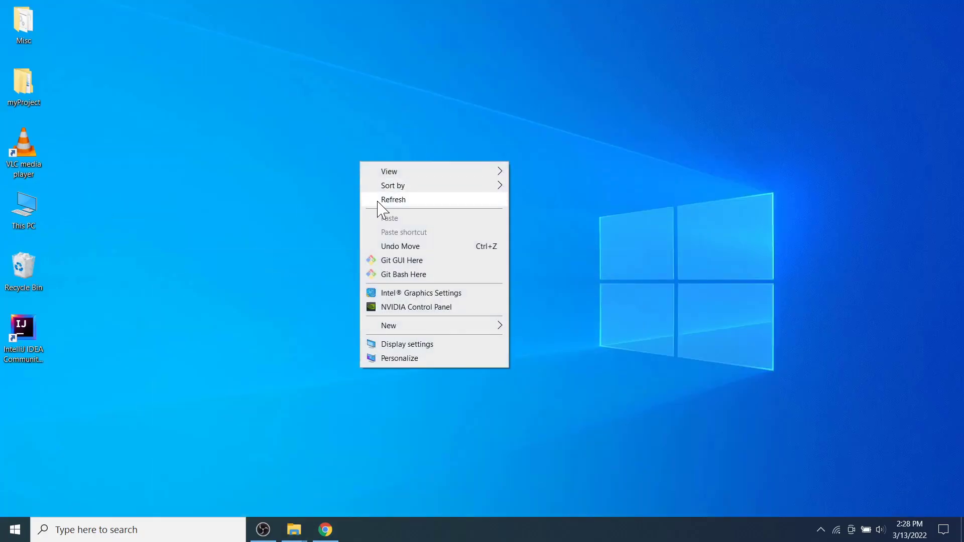
click(377, 199)
key(super)
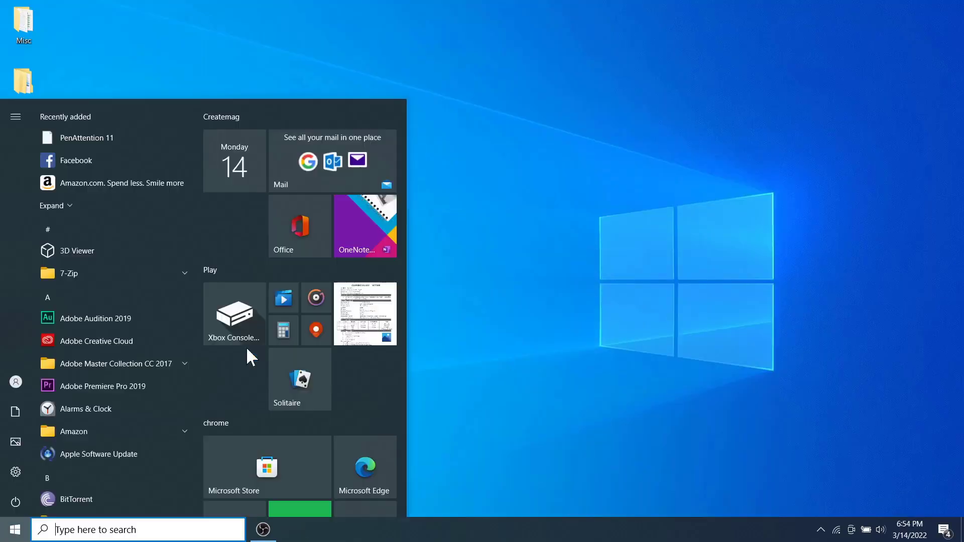
text(pen)
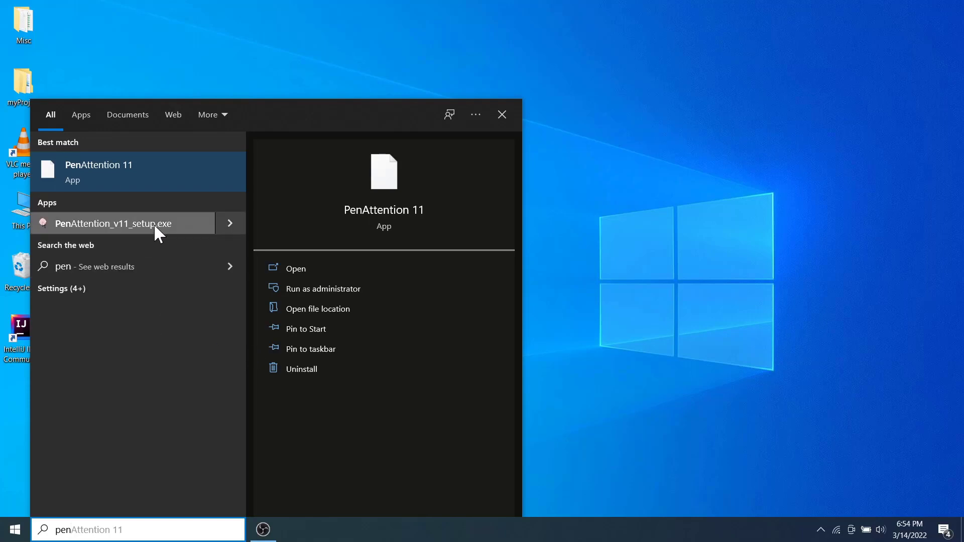
click(182, 172)
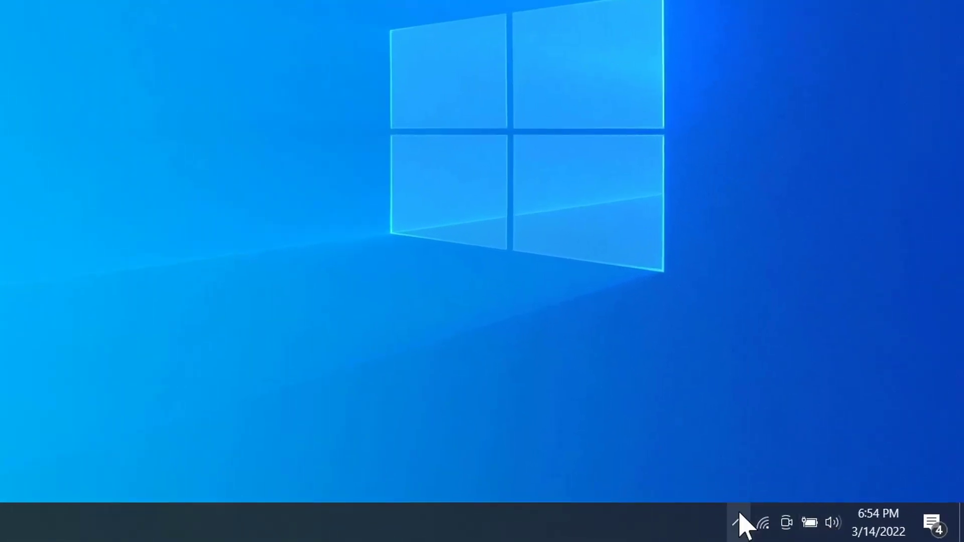
Open PenAttention's Highlight Settings from its hidden tray icon menu.
click(741, 522)
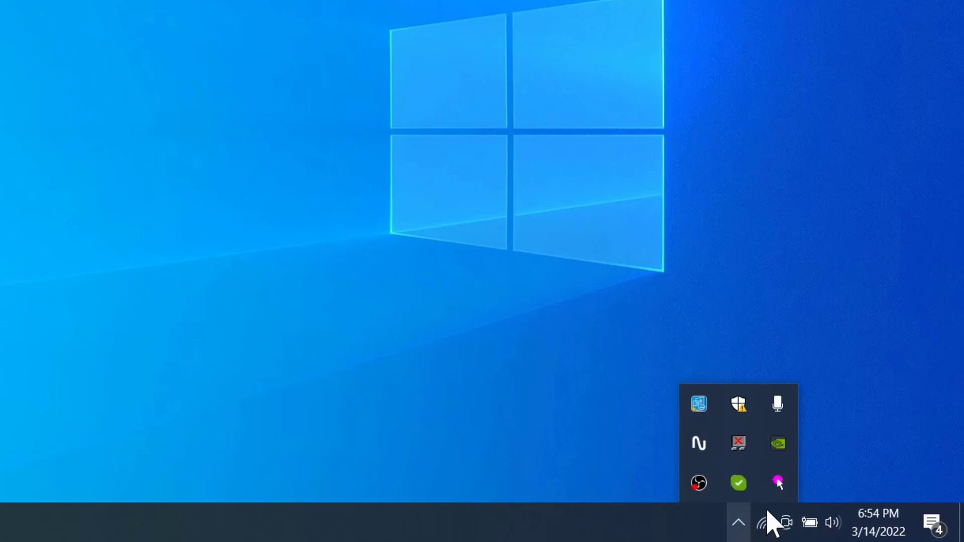
right_click(777, 482)
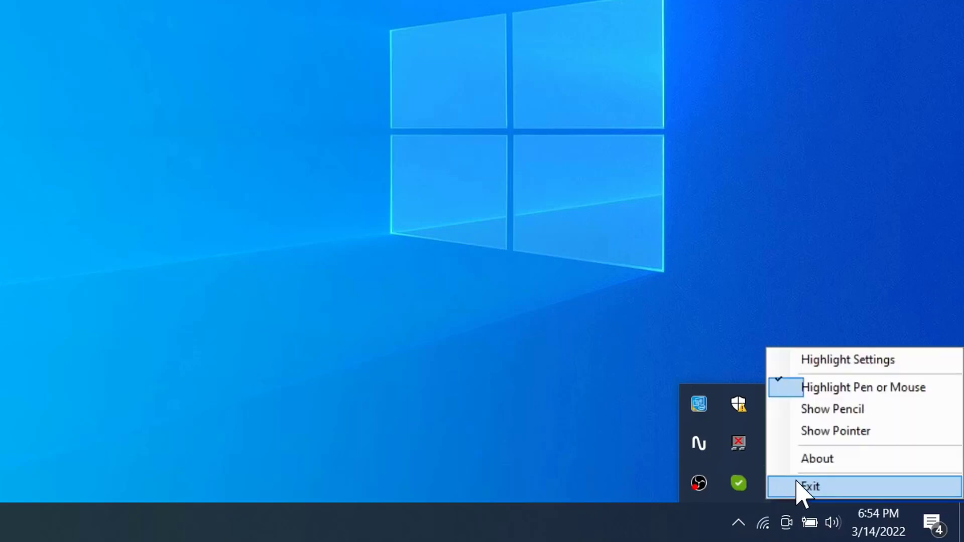
click(827, 362)
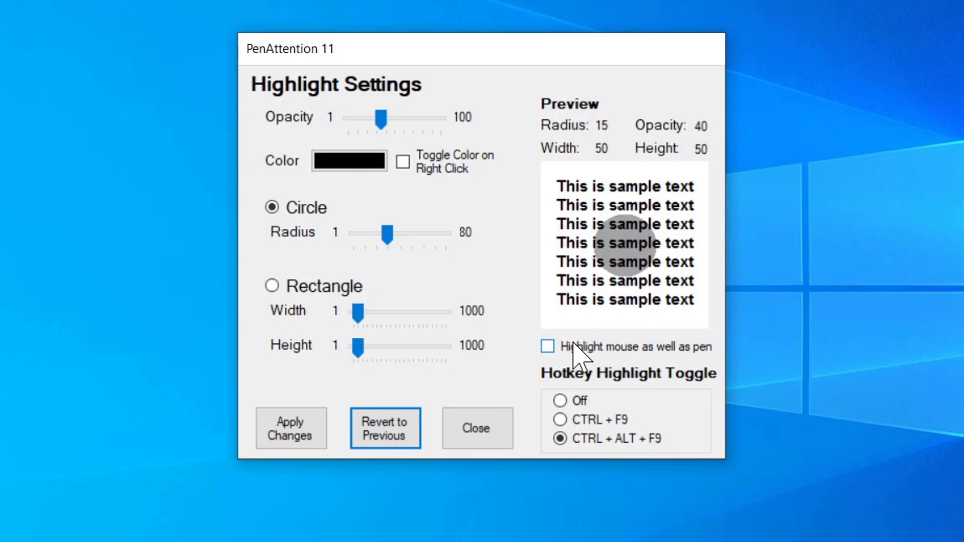
Enable 'Highlight mouse as well as pen' and apply the change.
click(548, 347)
click(301, 421)
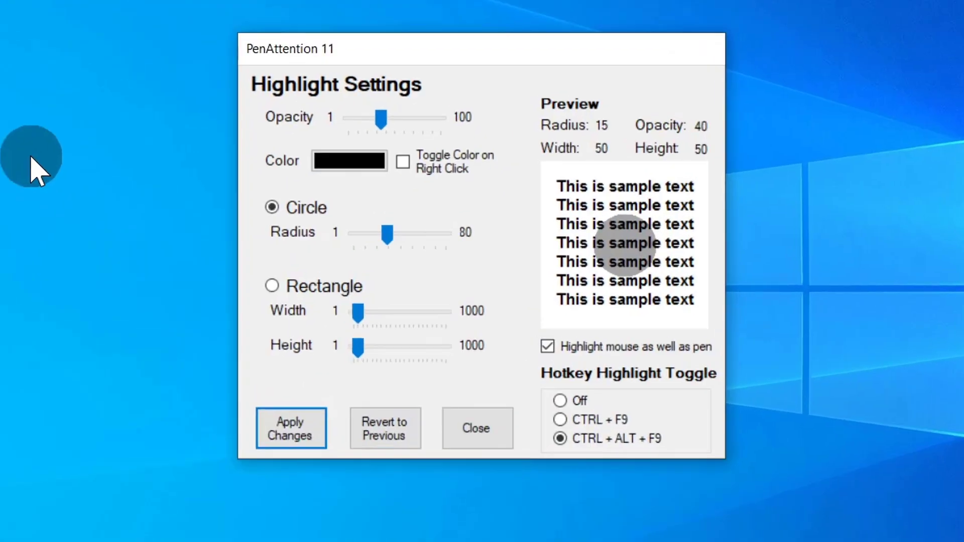
Set the highlight colour to yellow in the Color dialog and apply it.
click(380, 177)
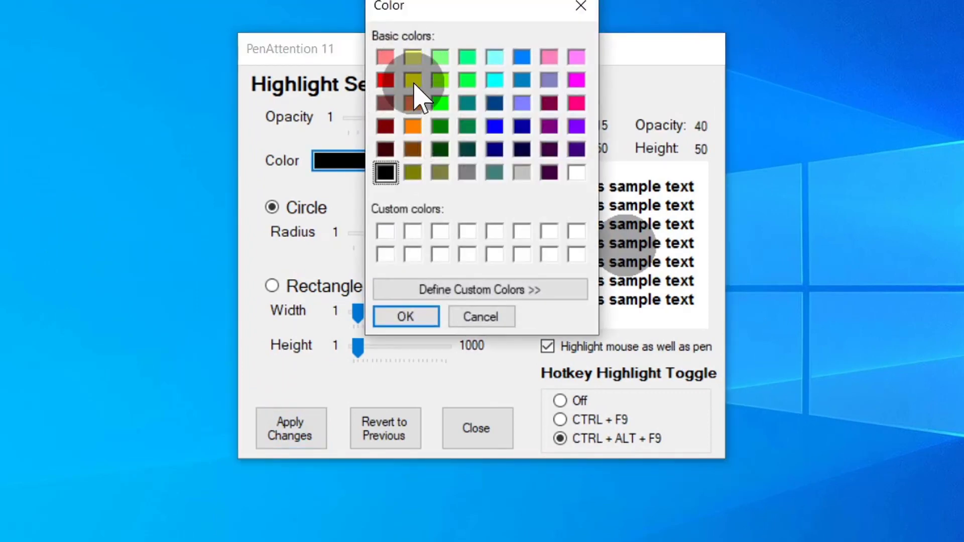
click(413, 80)
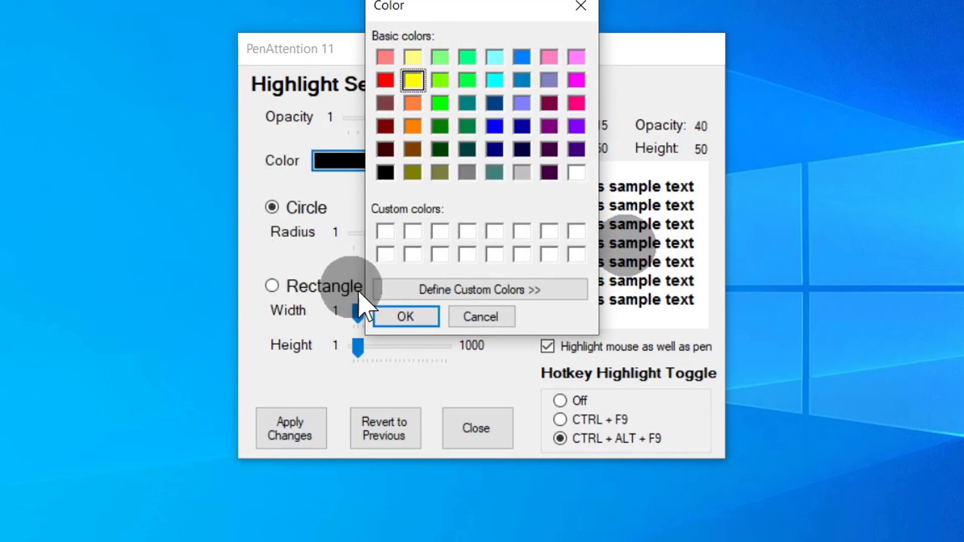
click(402, 317)
click(283, 440)
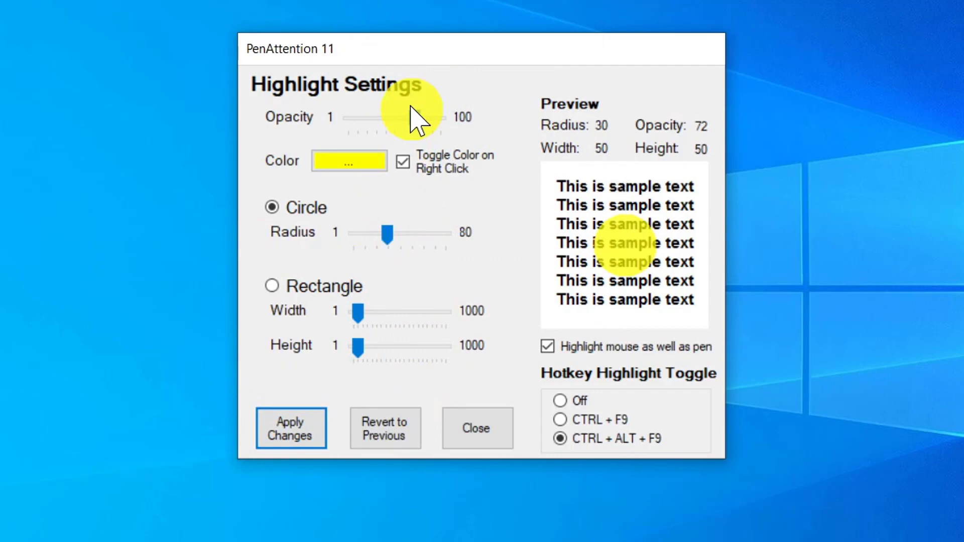
Lower the highlight opacity to 55, toggle the colour to grey, and raise the radius to 30.
drag(417, 115, 381, 117)
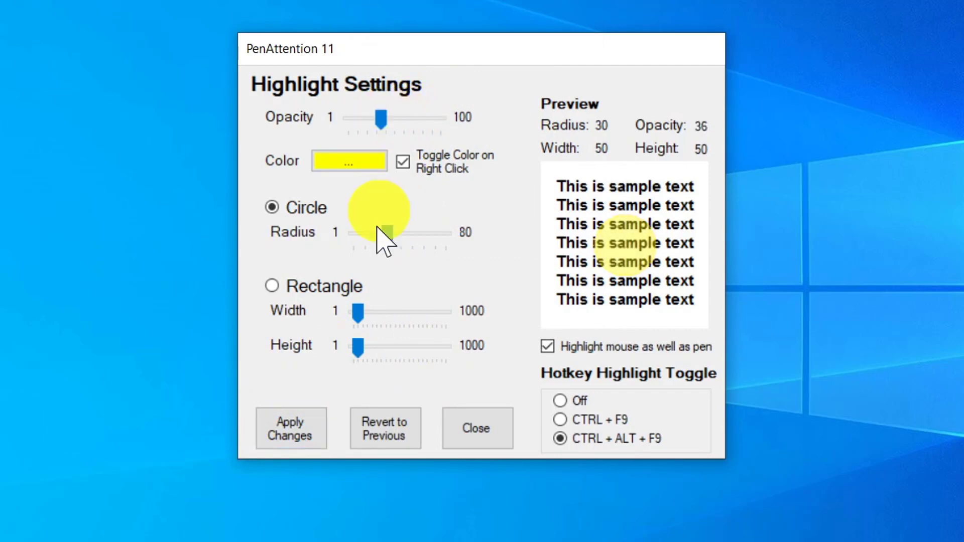
right_click(407, 162)
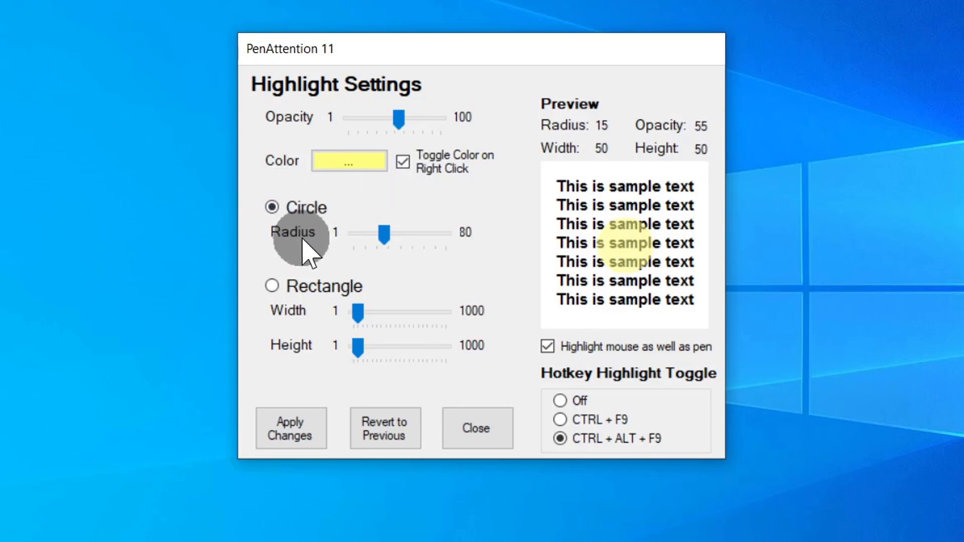
mouse_move(391, 235)
mouse_down()
mouse_move(417, 235)
mouse_move(389, 240)
mouse_up()
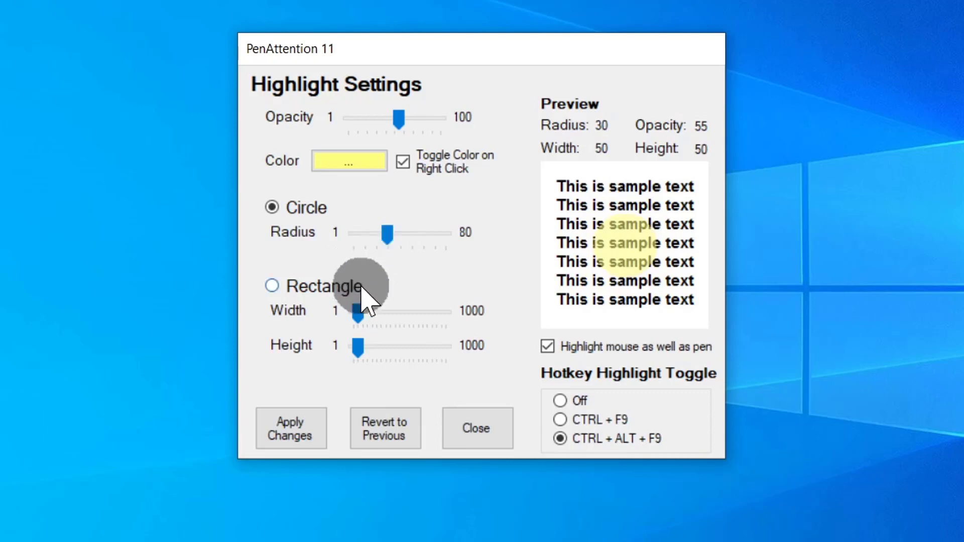
Apply the adjusted settings, then set a black highlight at opacity 72 and apply.
click(295, 441)
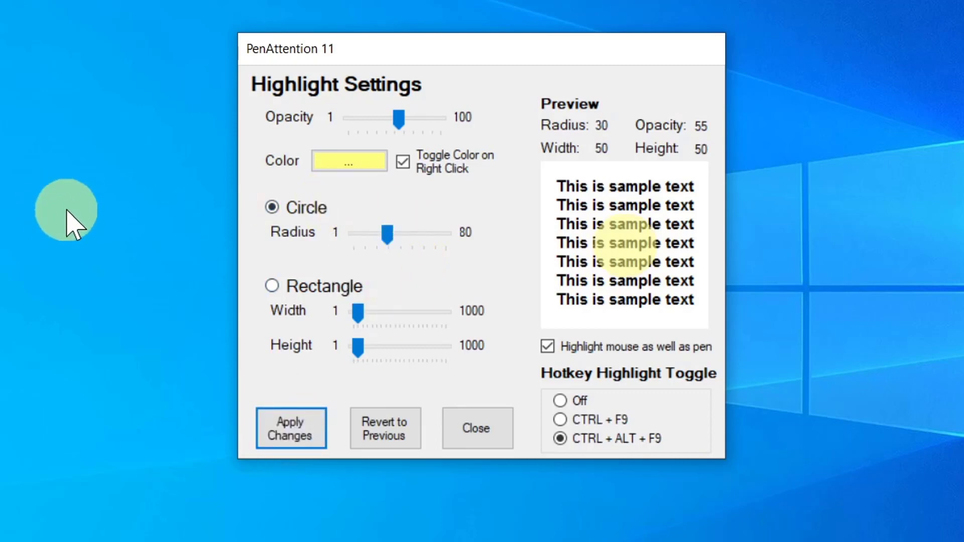
click(342, 172)
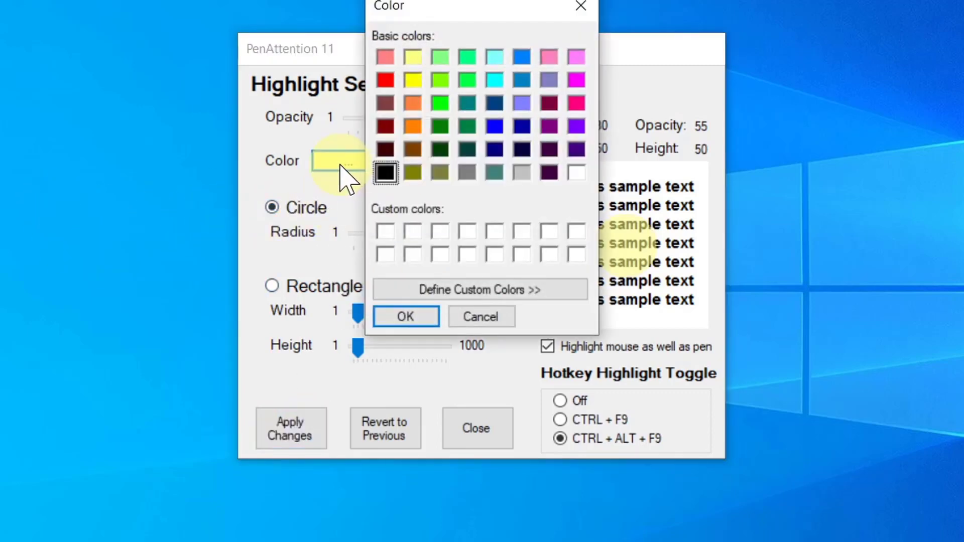
key(Return)
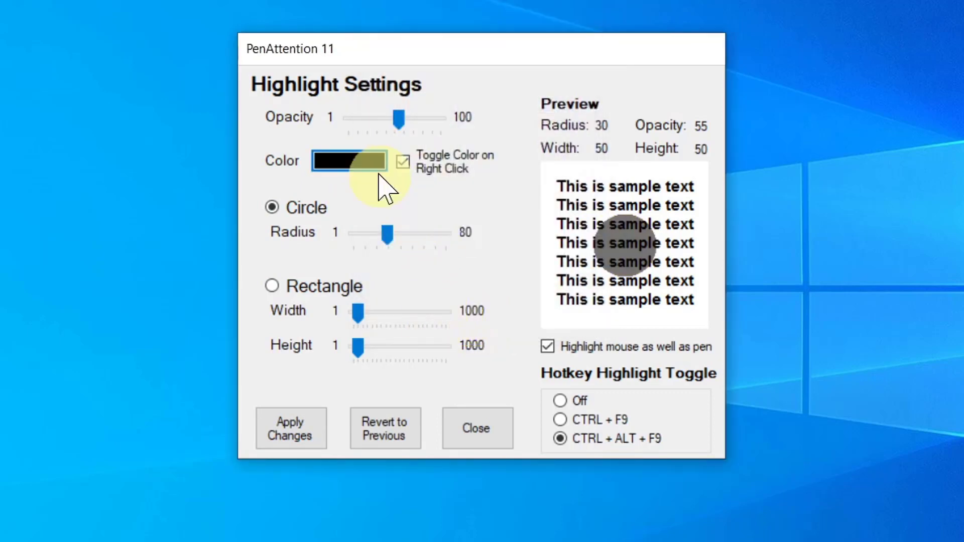
drag(396, 118, 415, 119)
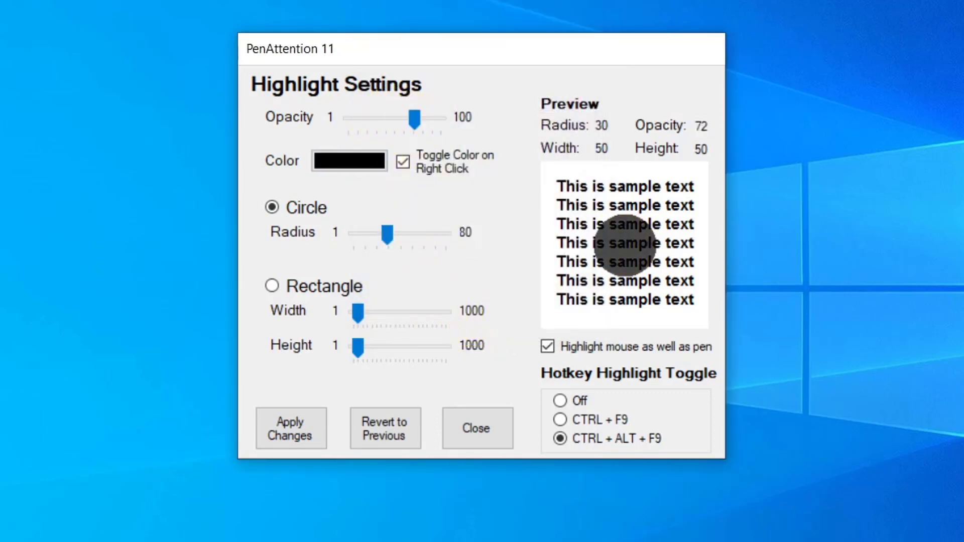
click(302, 444)
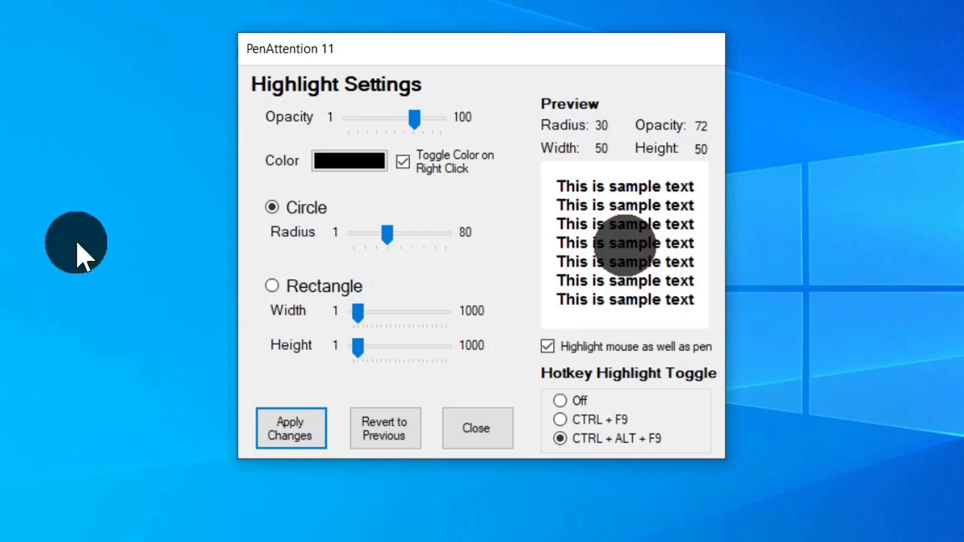
Change the highlight colour back to yellow and apply it.
click(347, 161)
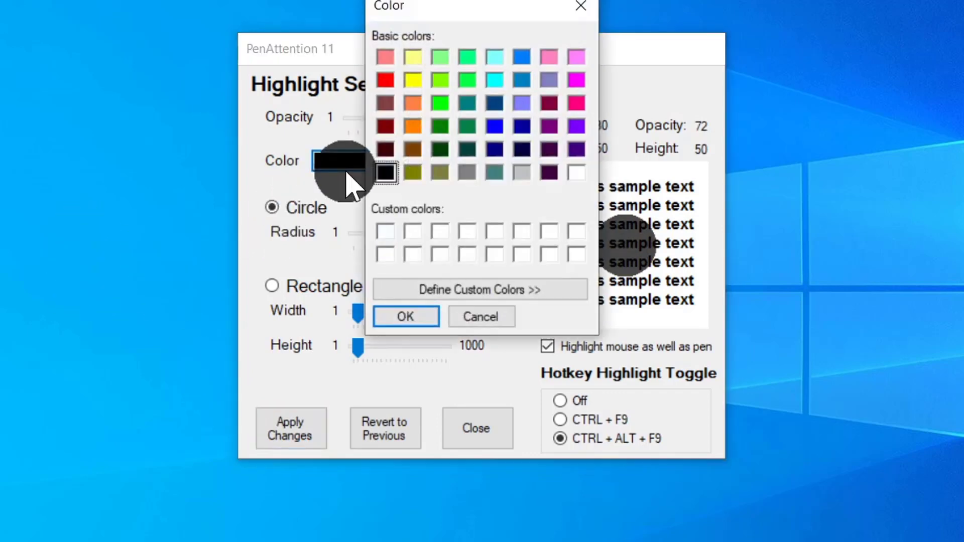
click(413, 79)
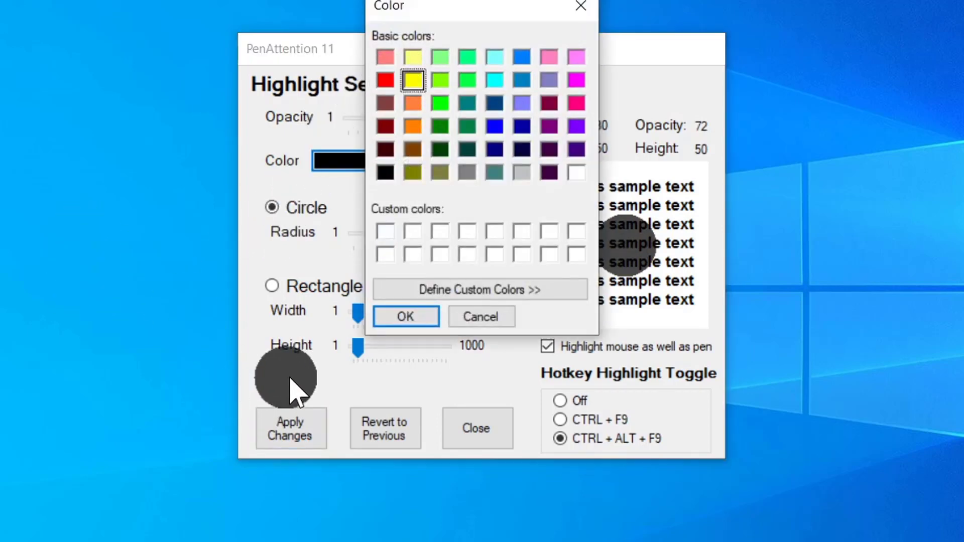
click(401, 323)
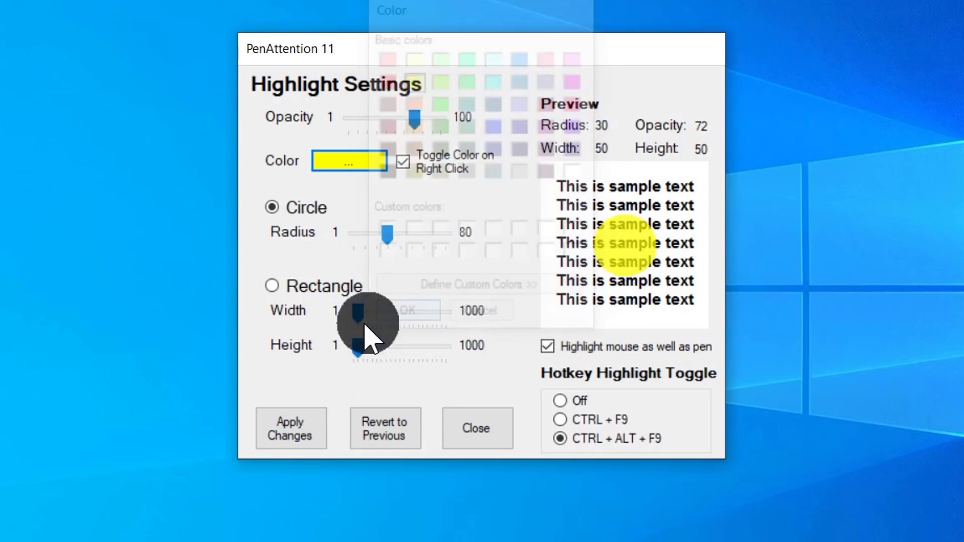
click(296, 442)
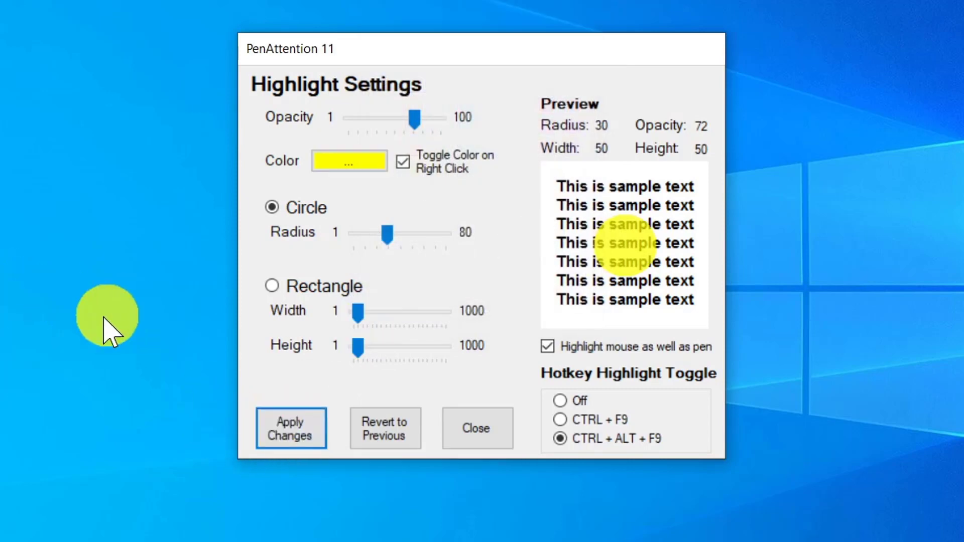
Switch the highlight shape to Rectangle and apply it.
click(304, 295)
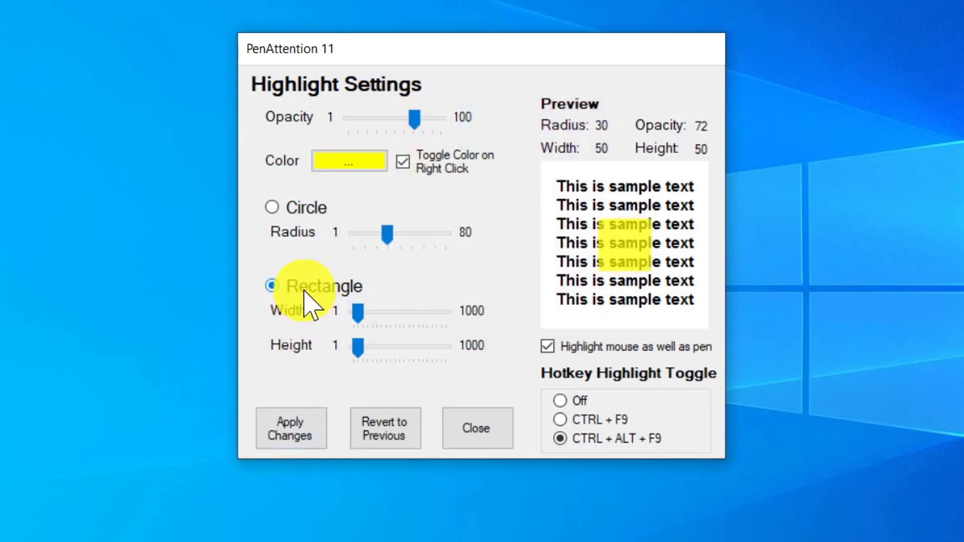
click(305, 438)
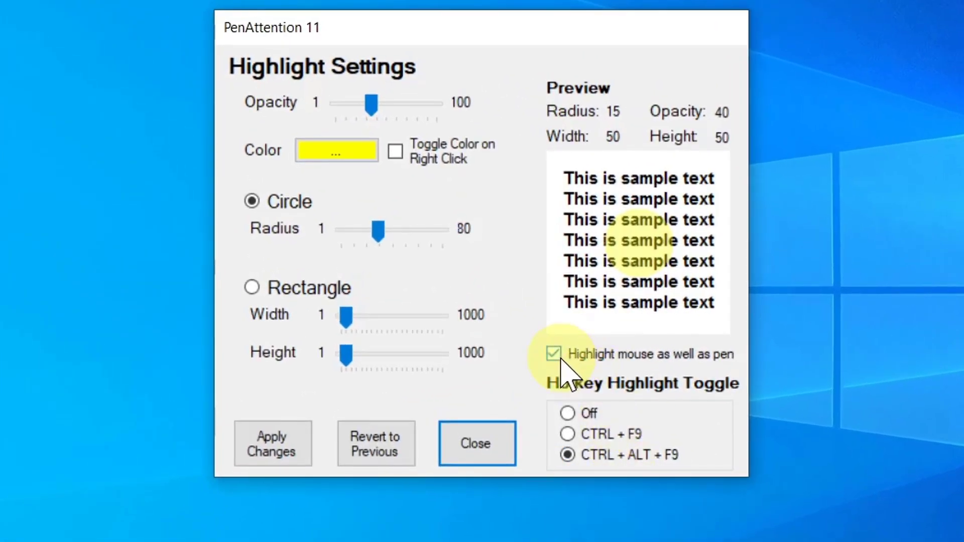
Uncheck 'Highlight mouse as well as pen', apply, and close the settings window.
click(561, 359)
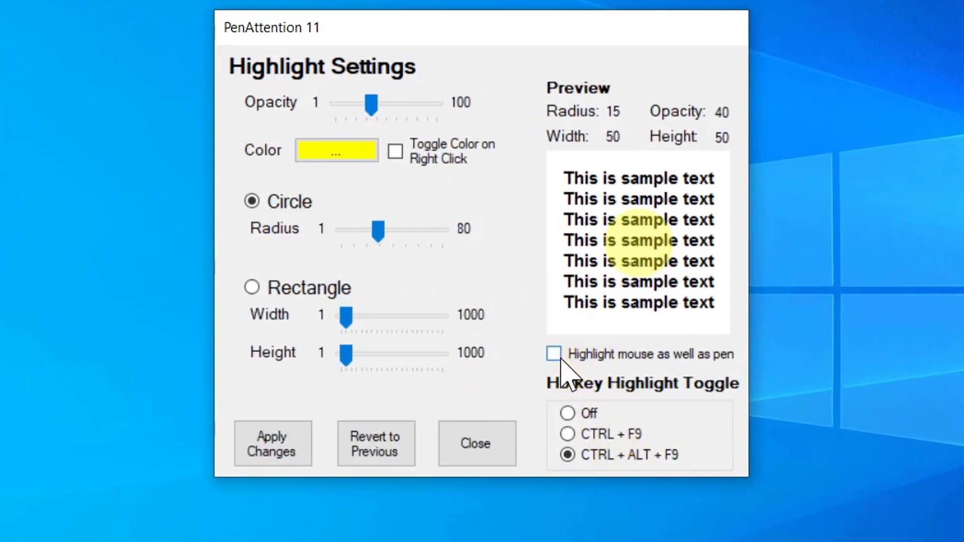
click(253, 435)
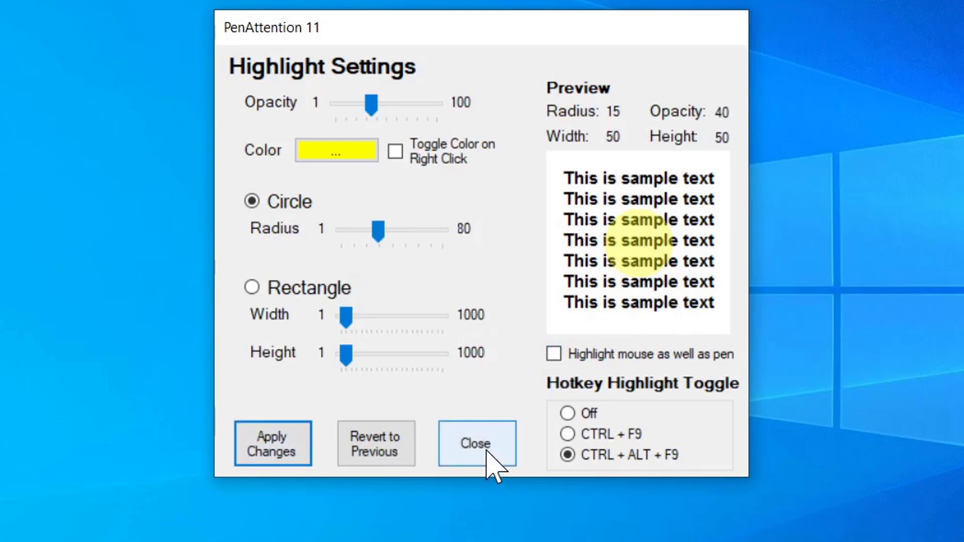
click(488, 460)
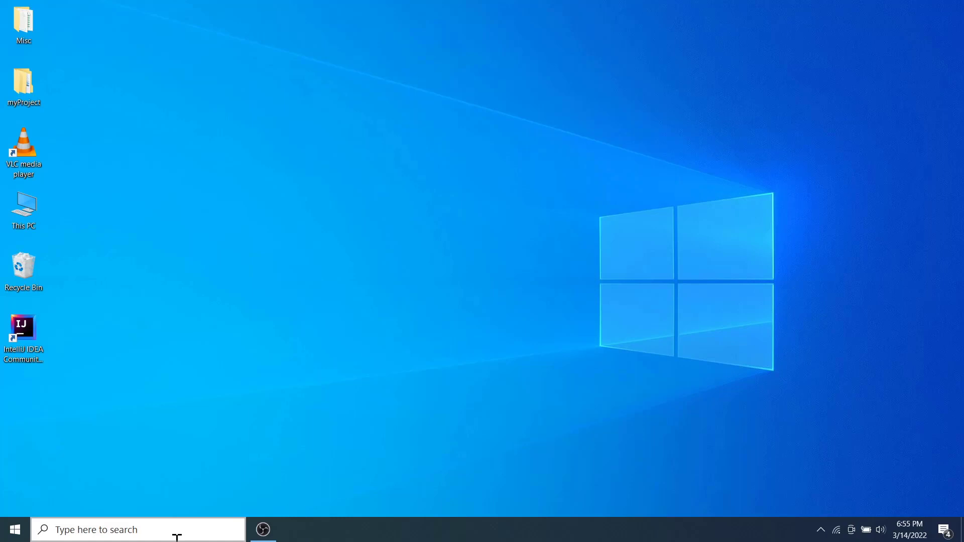